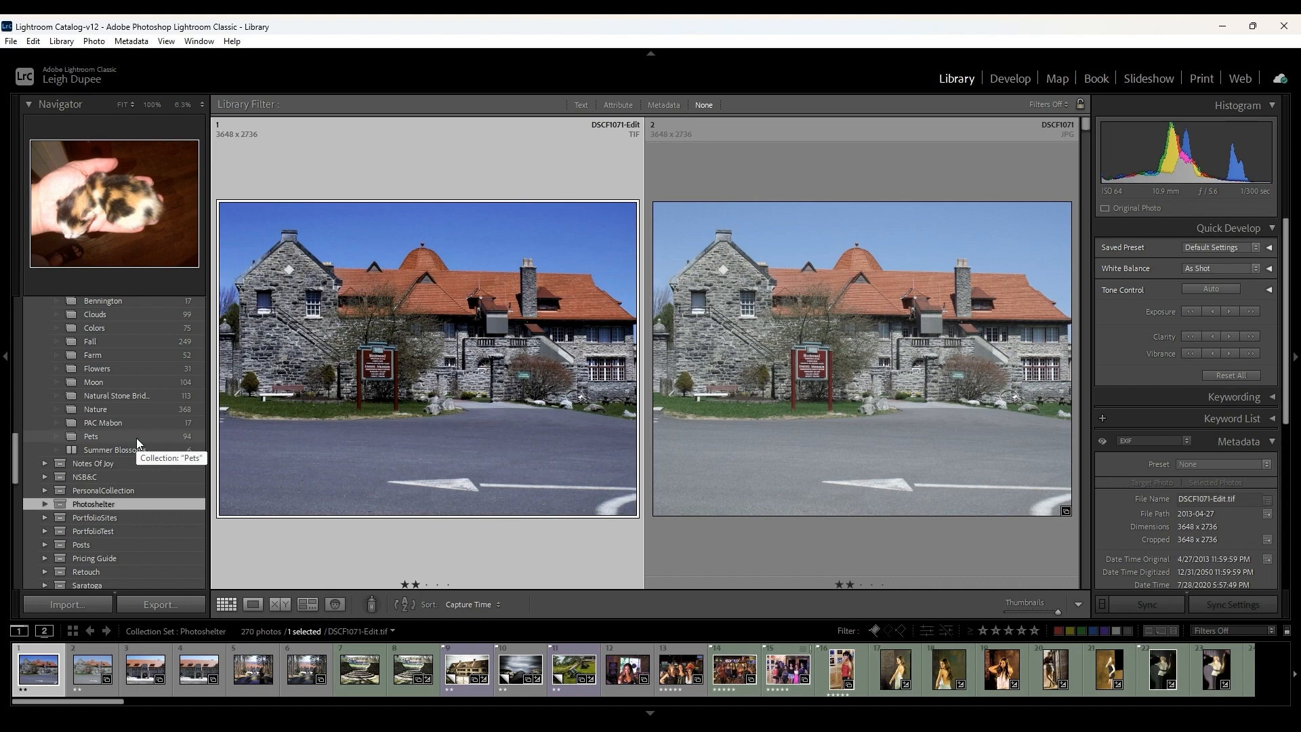
- Examine the EXIF metadata of the edited building photo DSCF1071-Edit
scroll(1129, 512, down, 1)
scroll(1129, 512, down, 3)
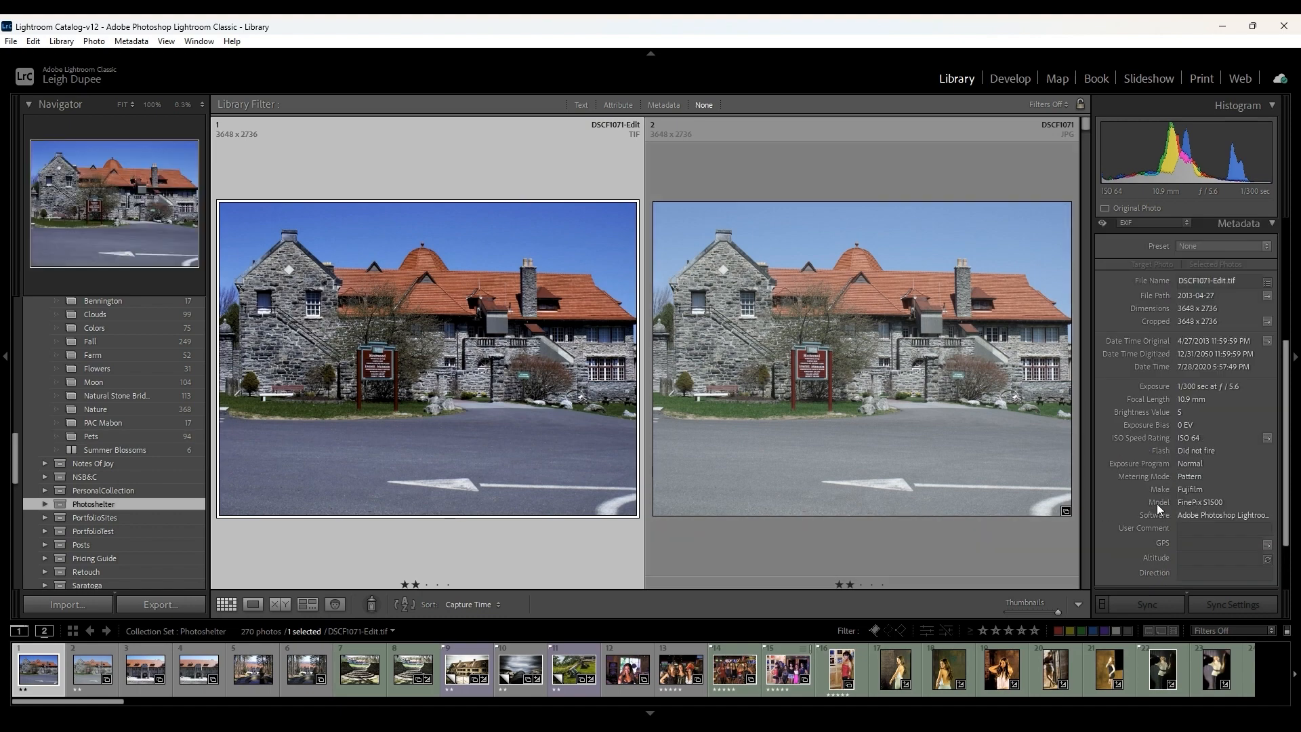
scroll(1157, 503, down, 2)
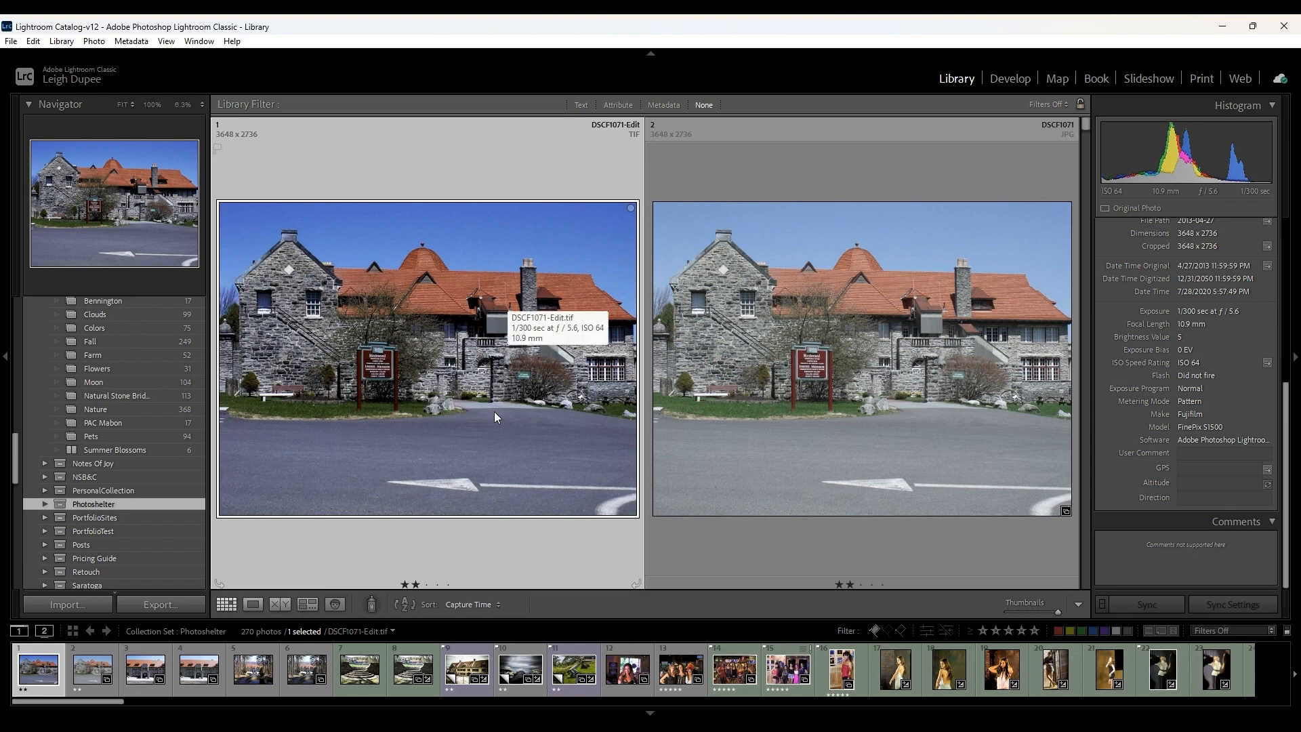
click(786, 409)
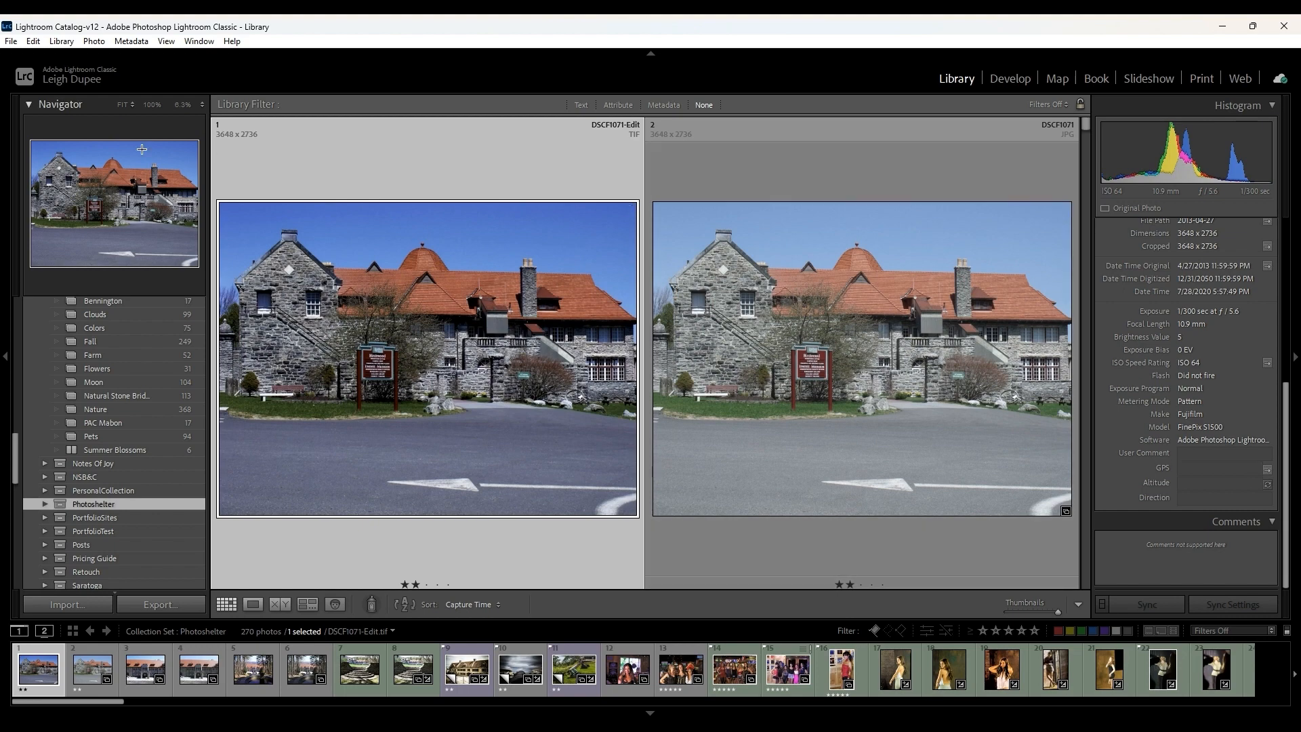
- View the list of recently opened catalogs
click(11, 41)
mouse_move(40, 90)
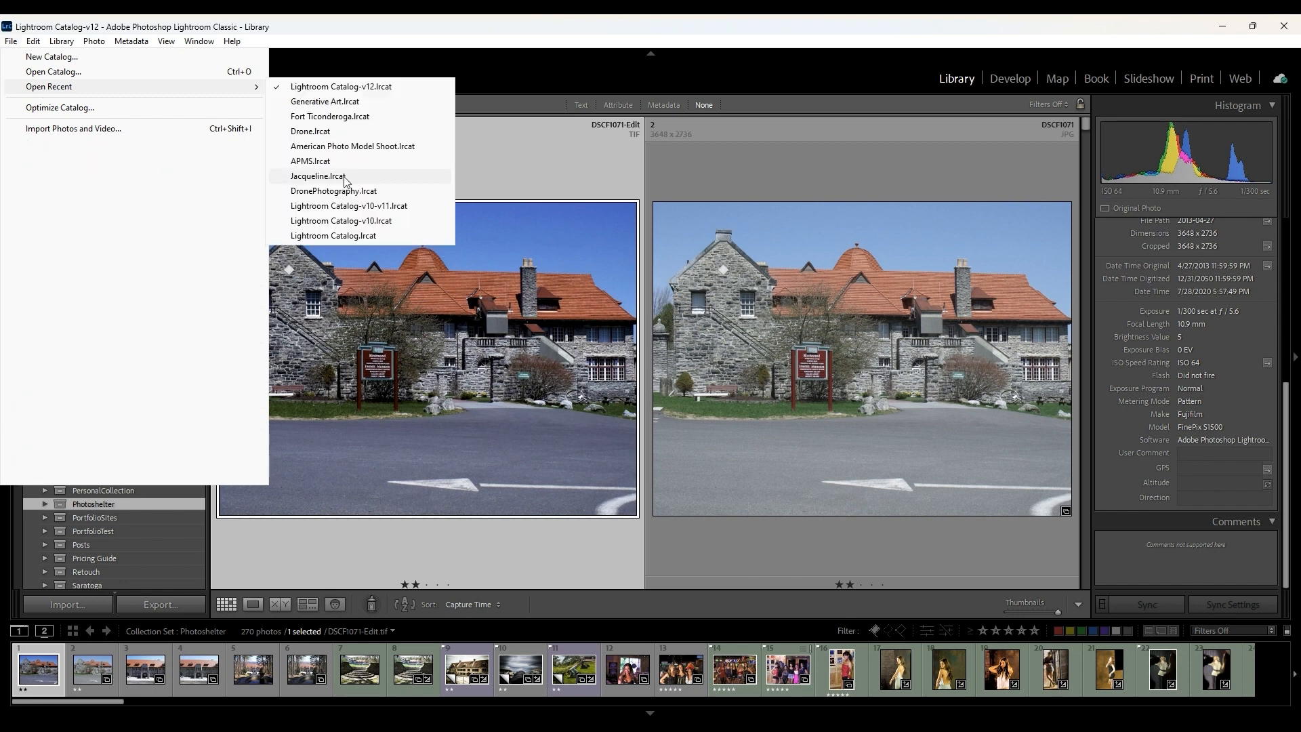
click(449, 52)
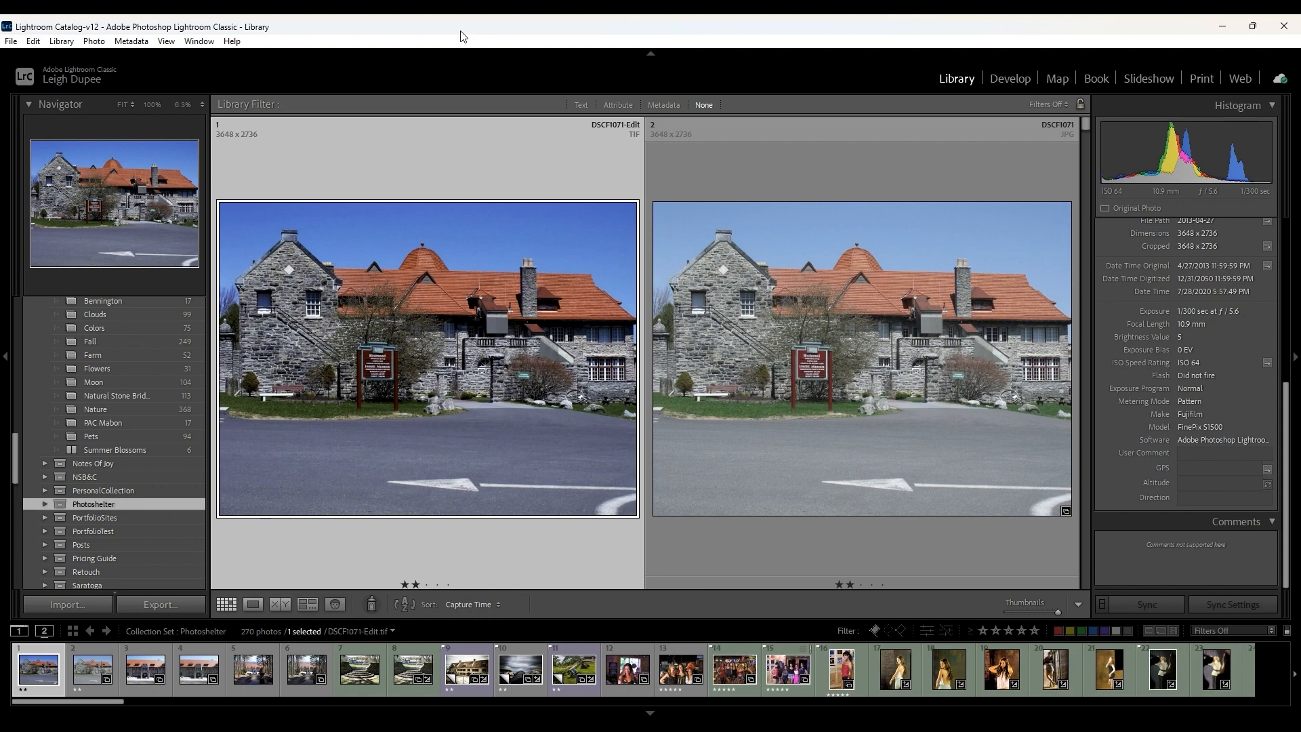
- Select the unedited DSCF1071 JPG and open it in the Develop module
click(714, 207)
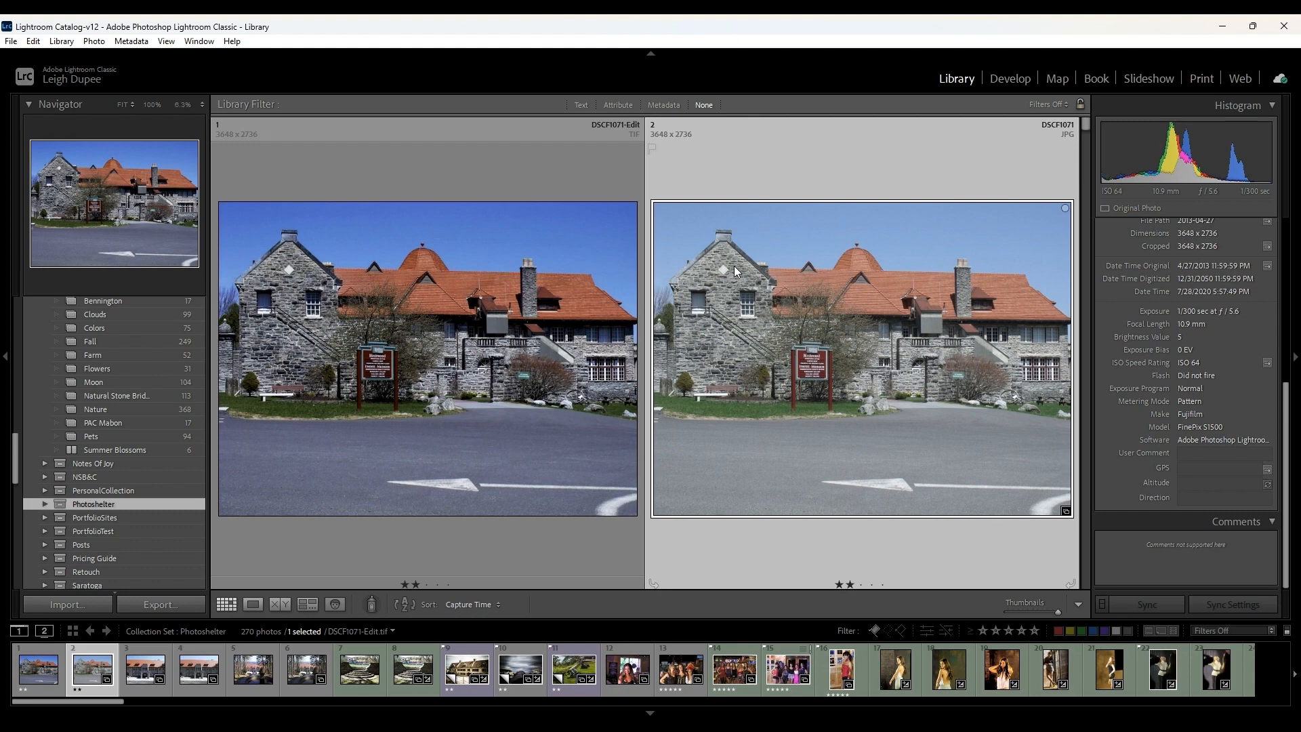
click(1296, 359)
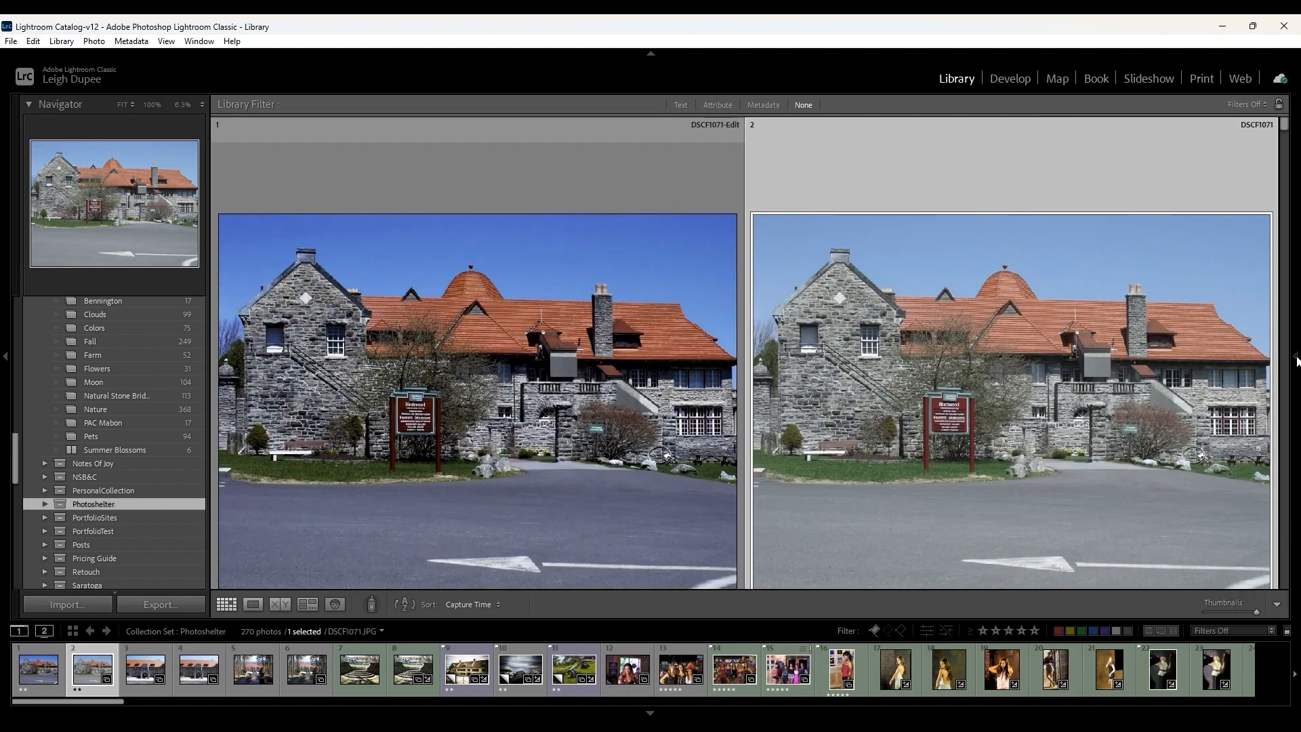
click(1010, 79)
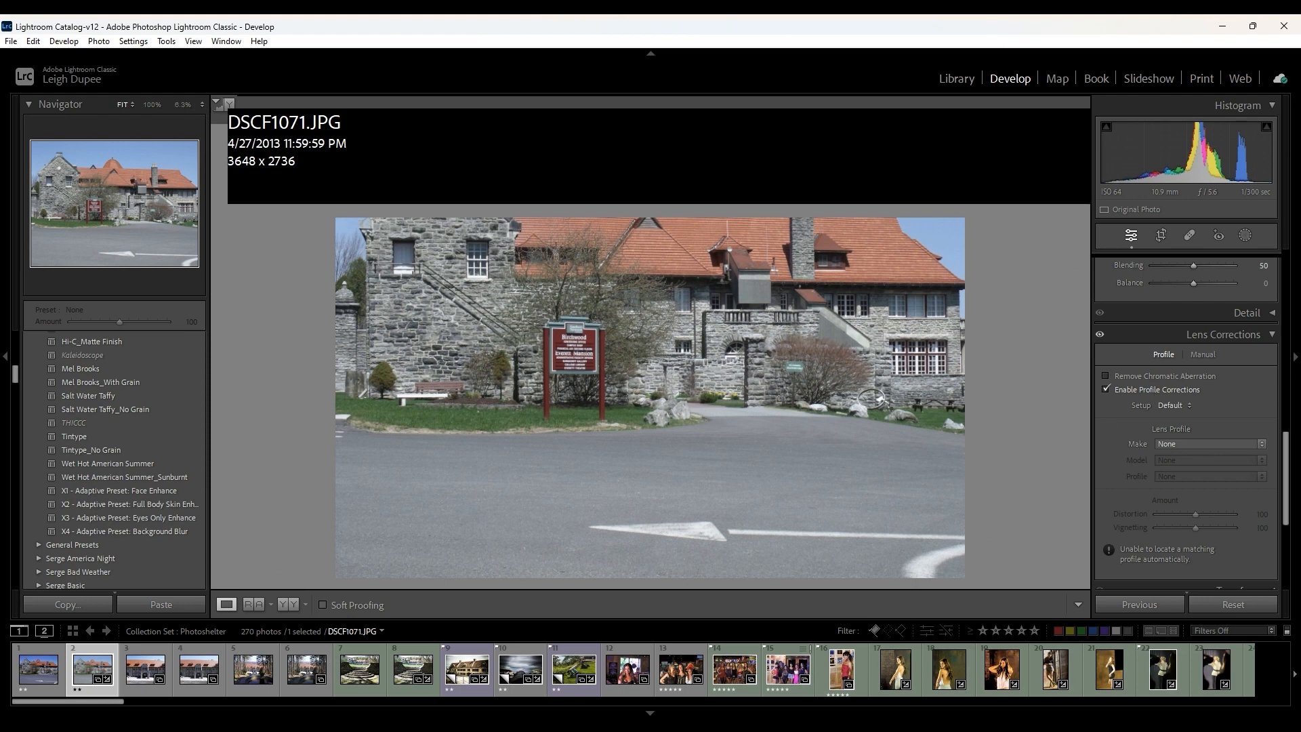
- Try the Canon lens profile on the building photo, turn off profile corrections and hide the adjustment controls
click(1214, 116)
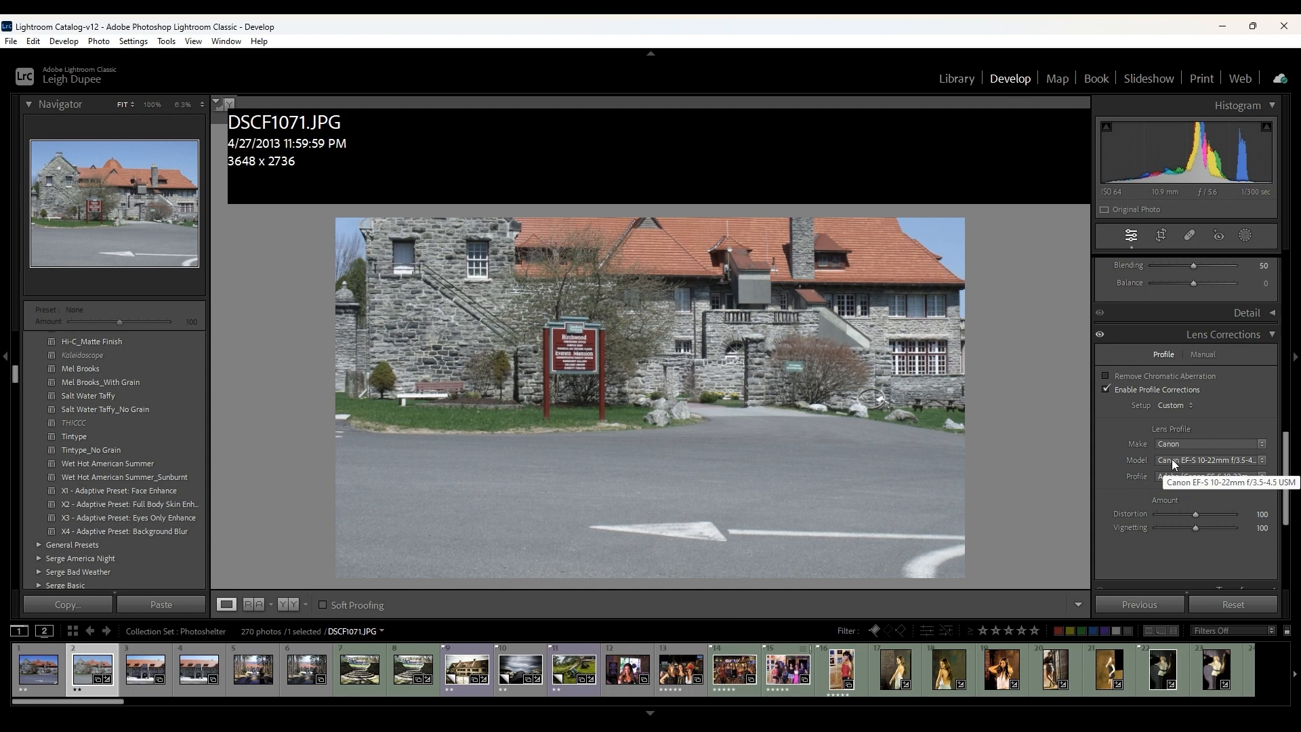
click(1109, 389)
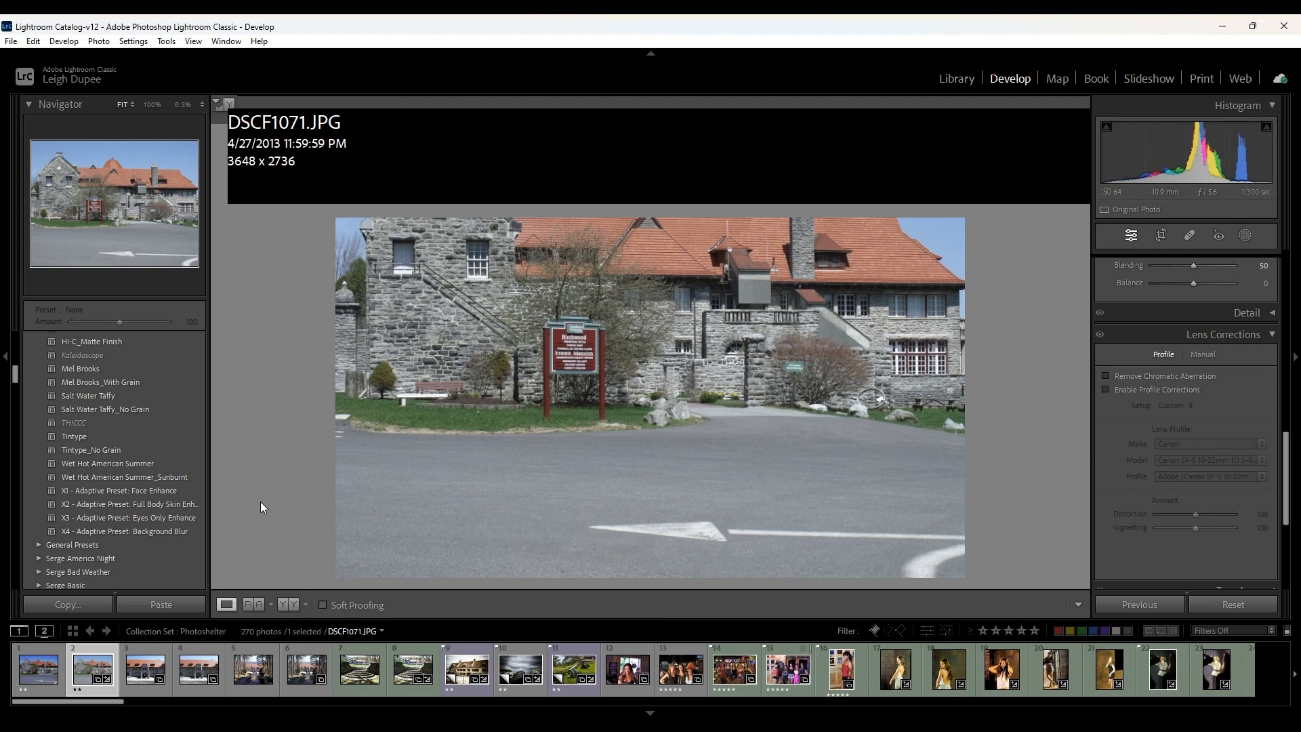
click(1295, 359)
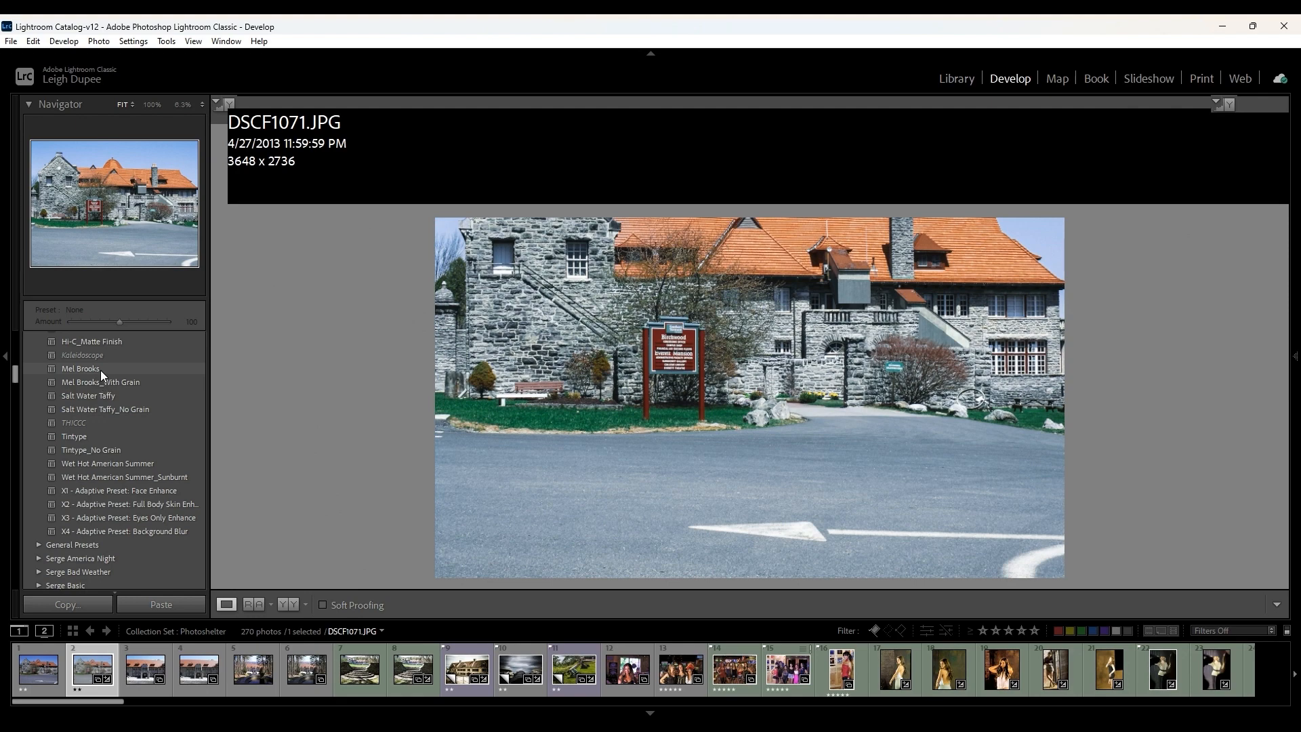
- Apply the Aerial Land Survey user preset to the building photo in Develop
scroll(115, 375, up, 10)
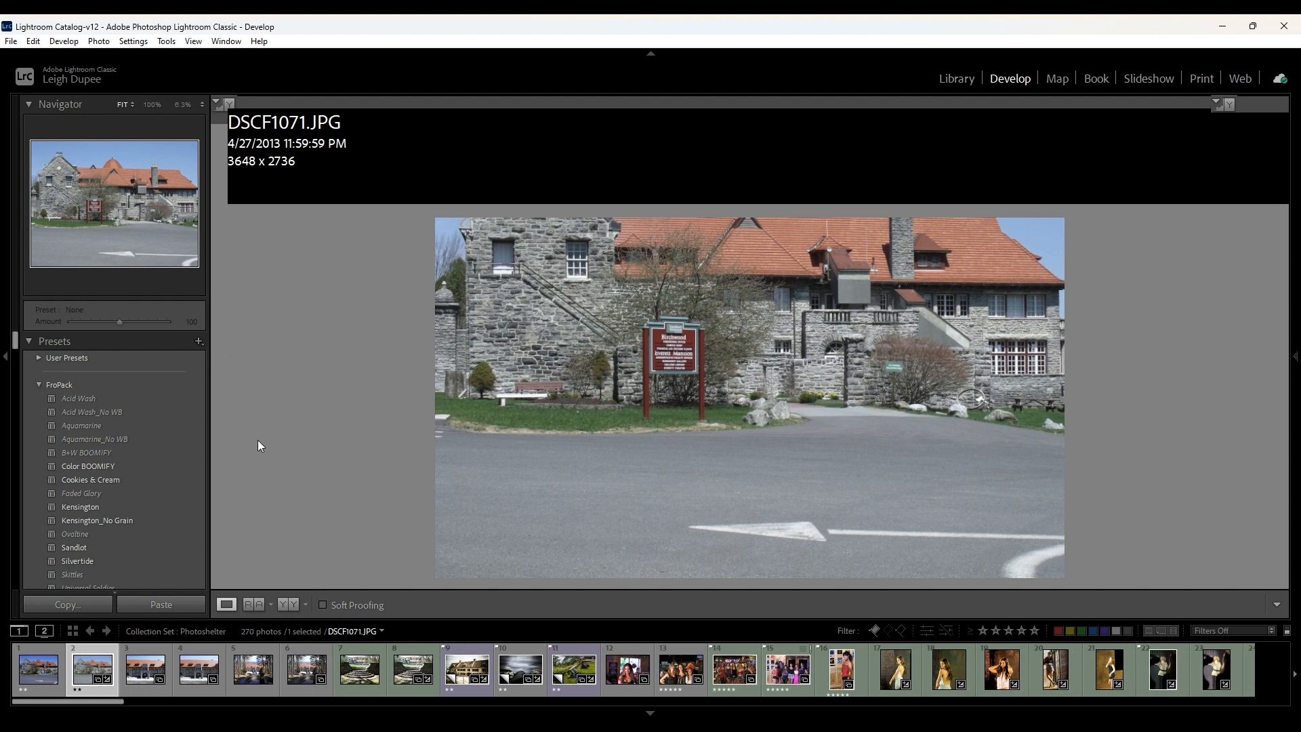
click(961, 83)
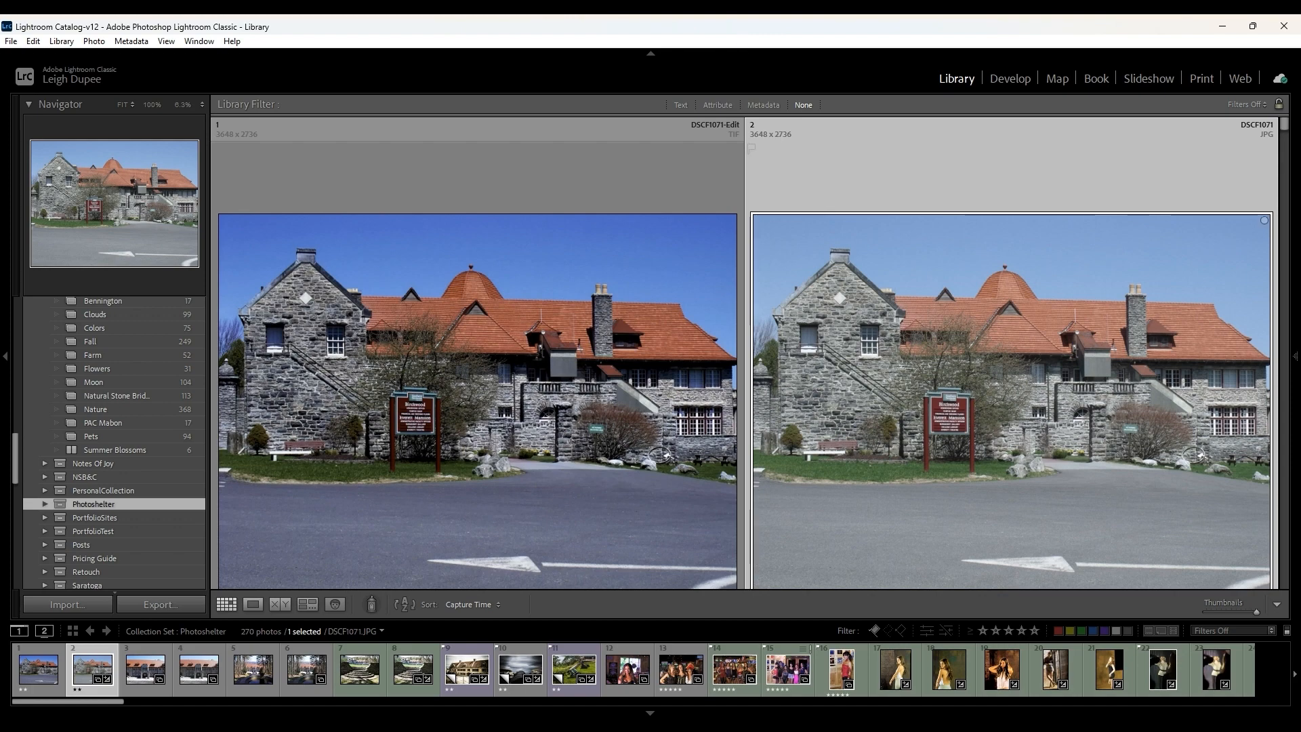
click(1011, 80)
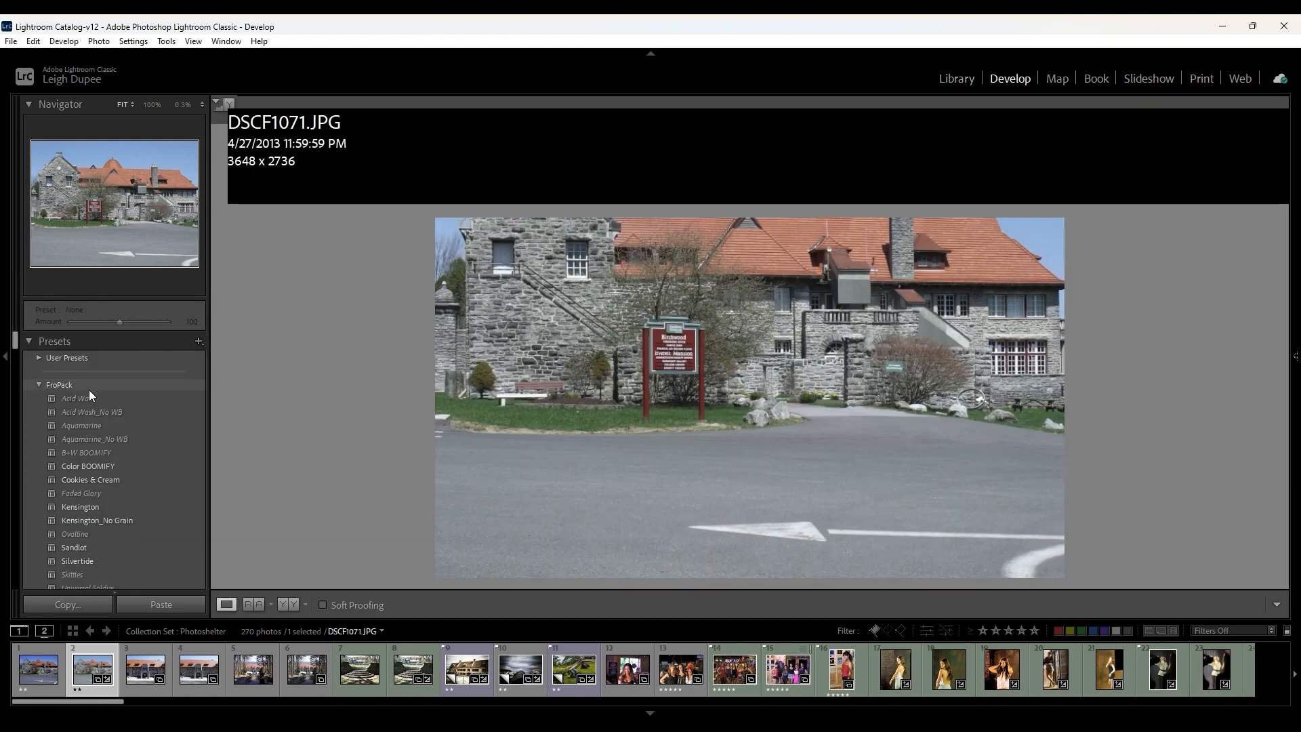
click(37, 358)
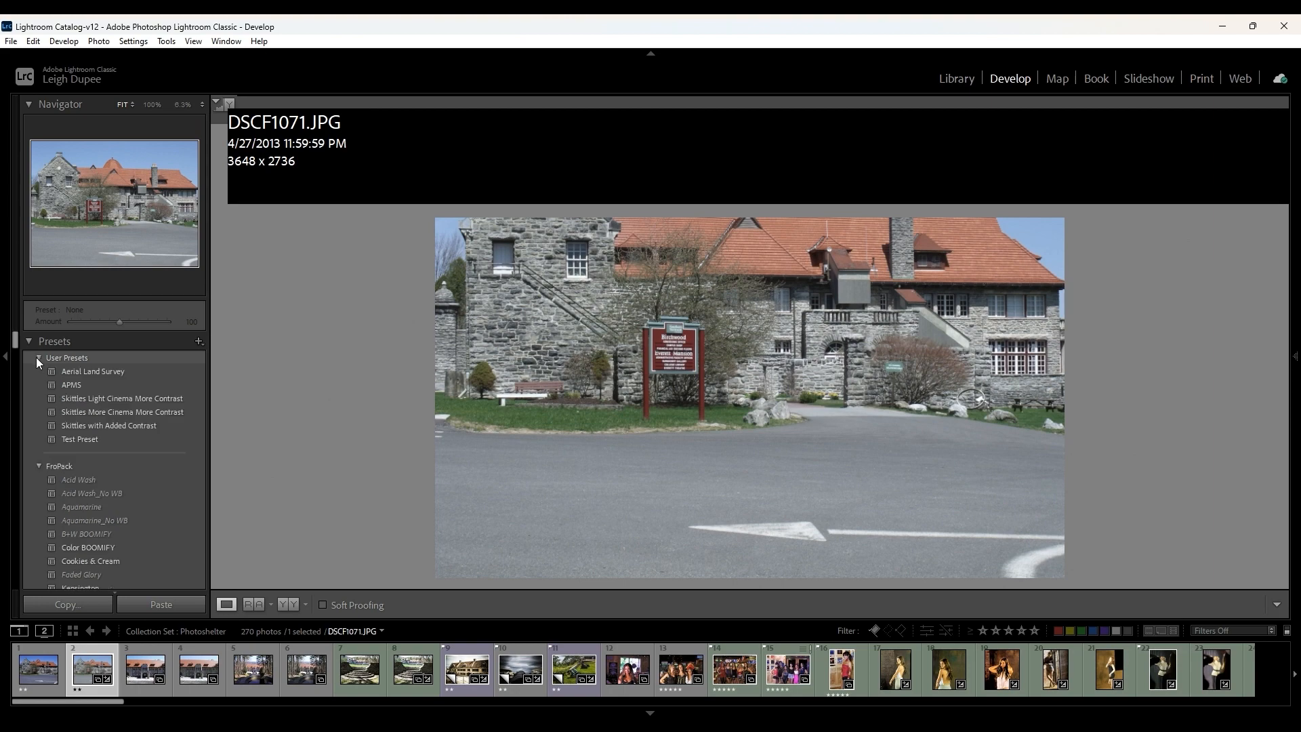
click(79, 369)
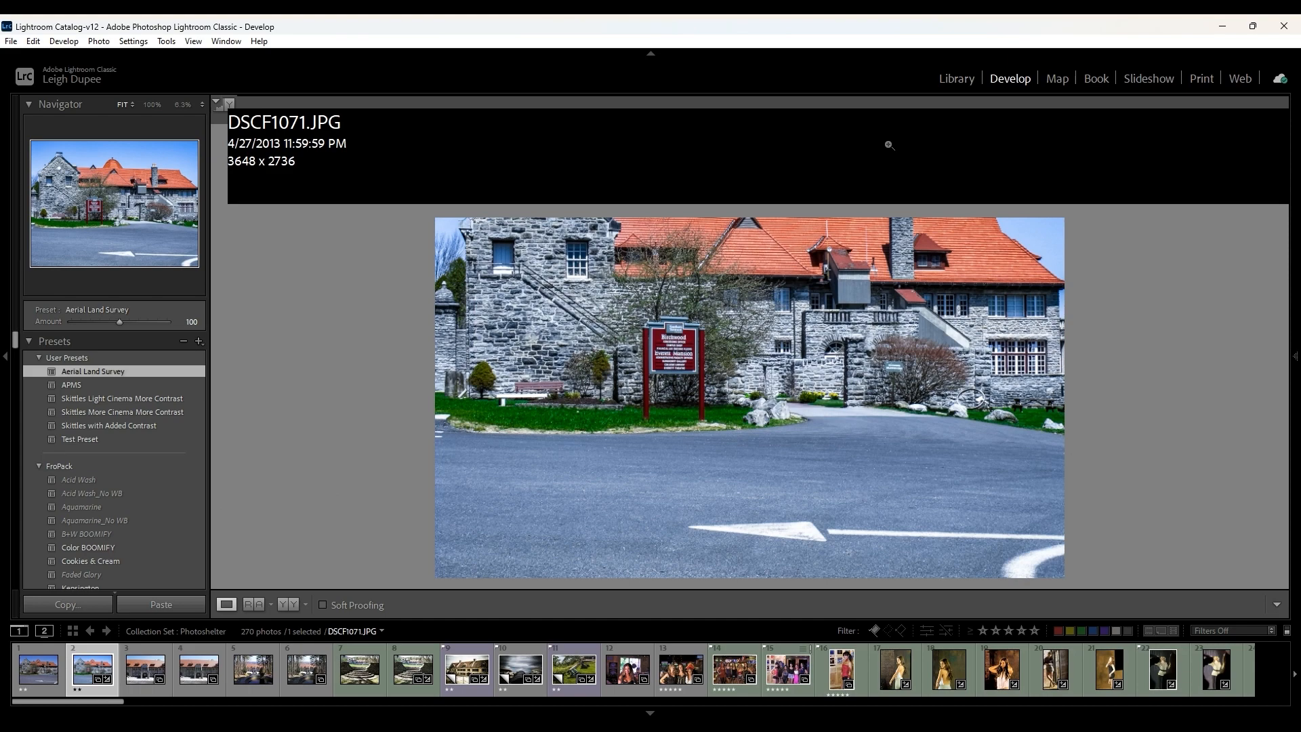
- Return to the Library and check the fountain photo's collection membership and the available external editors
click(955, 80)
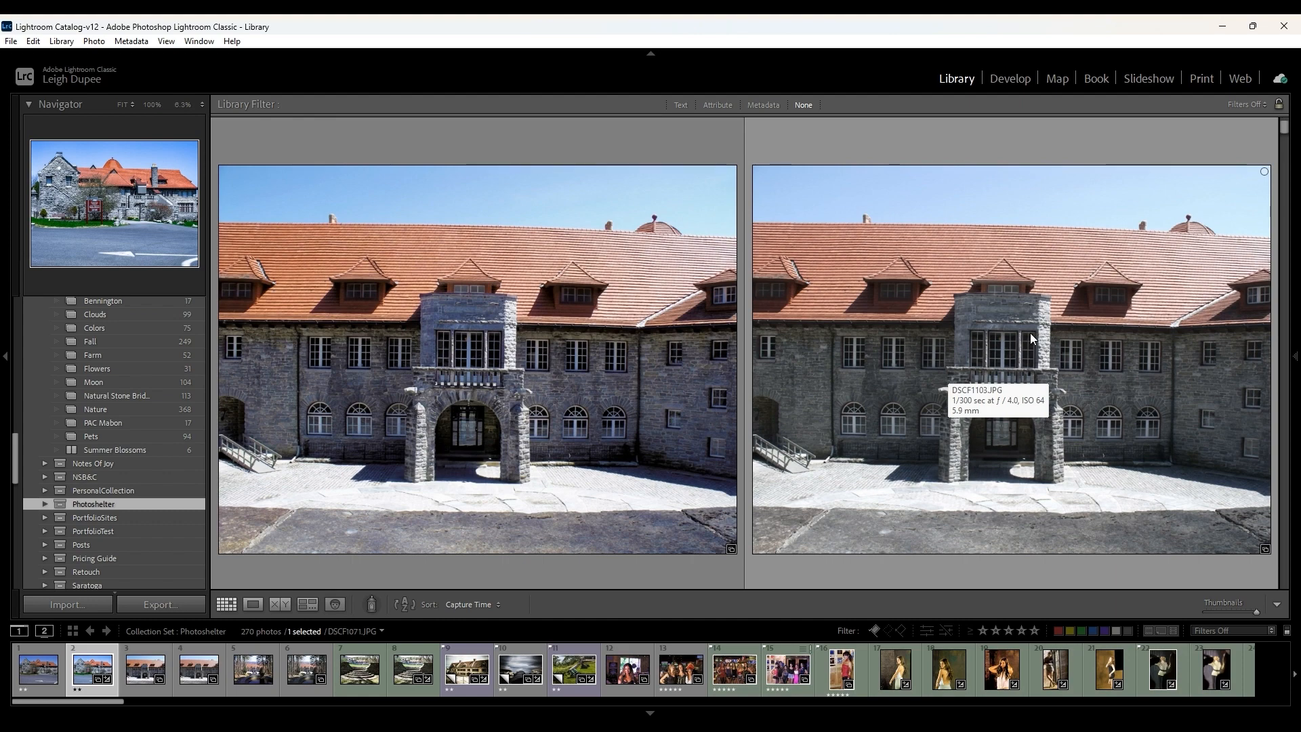
scroll(1030, 332, down, 5)
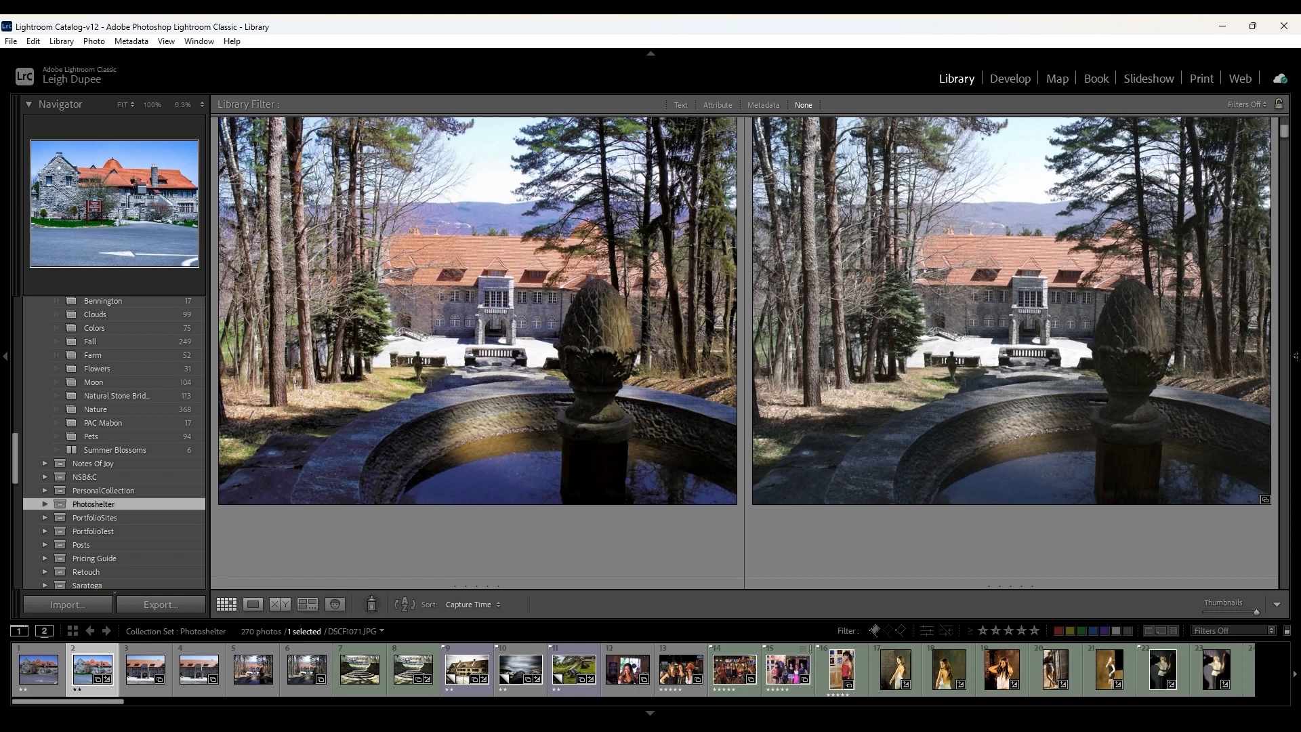
click(1265, 499)
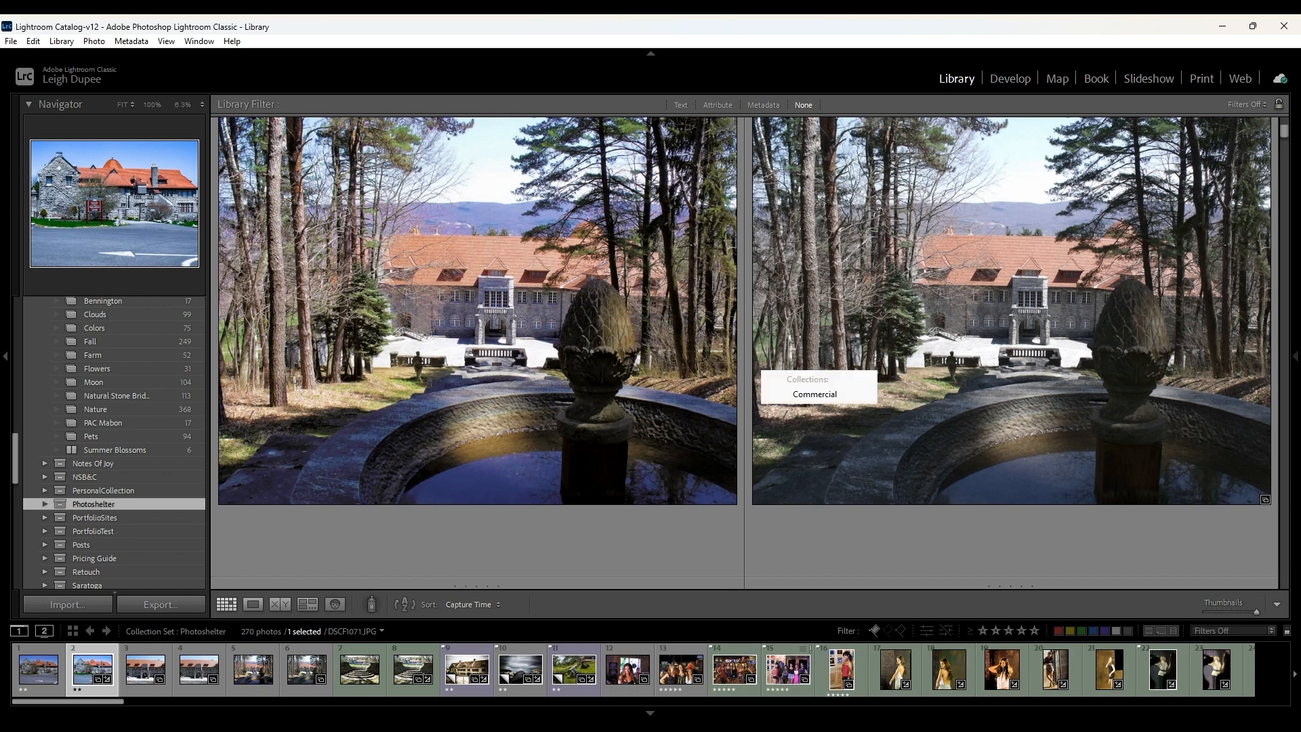
mouse_move(651, 401)
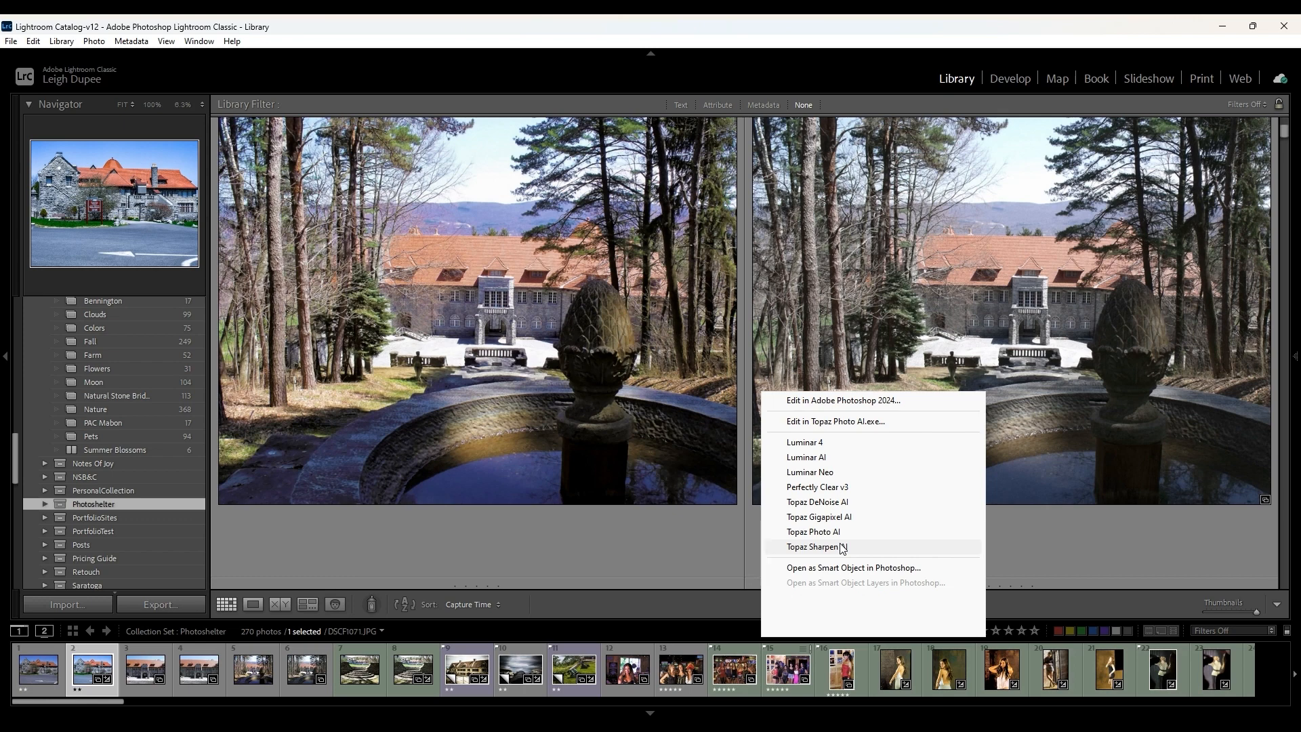
click(842, 548)
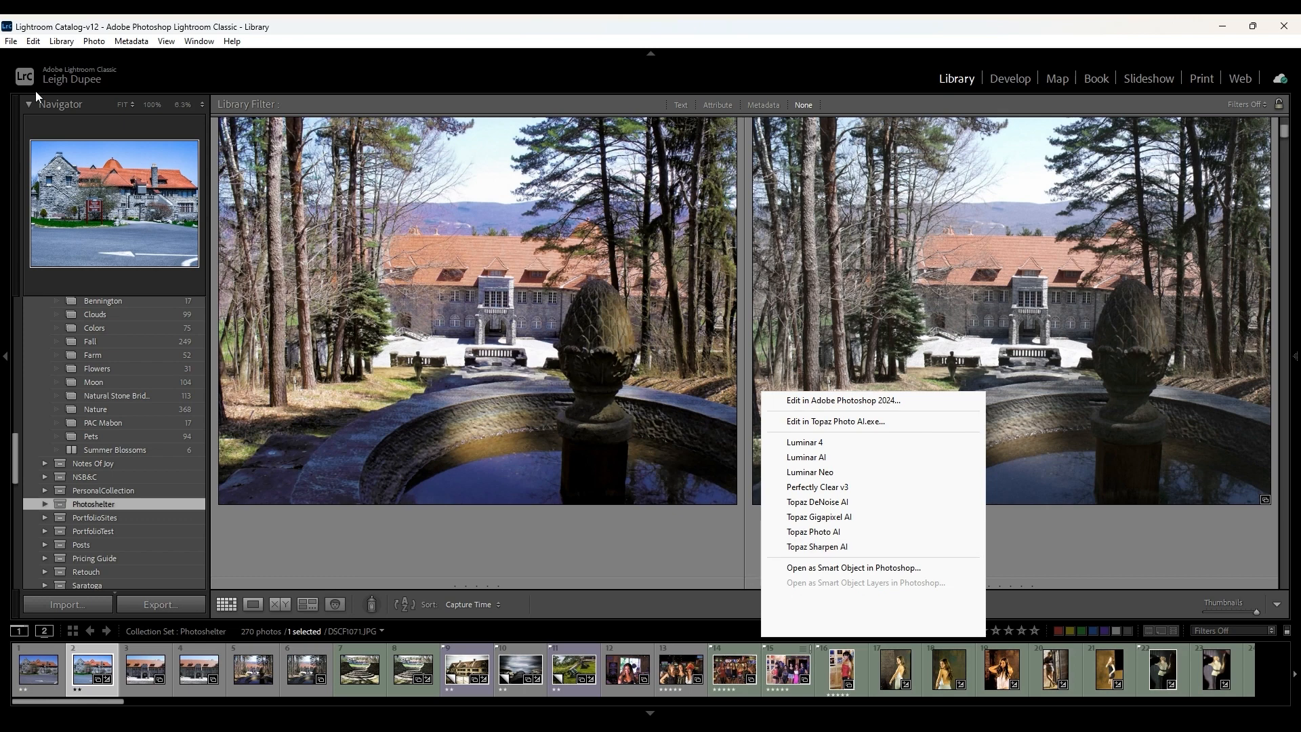
- Review the installed plug-ins in the Plug-in Manager
click(33, 42)
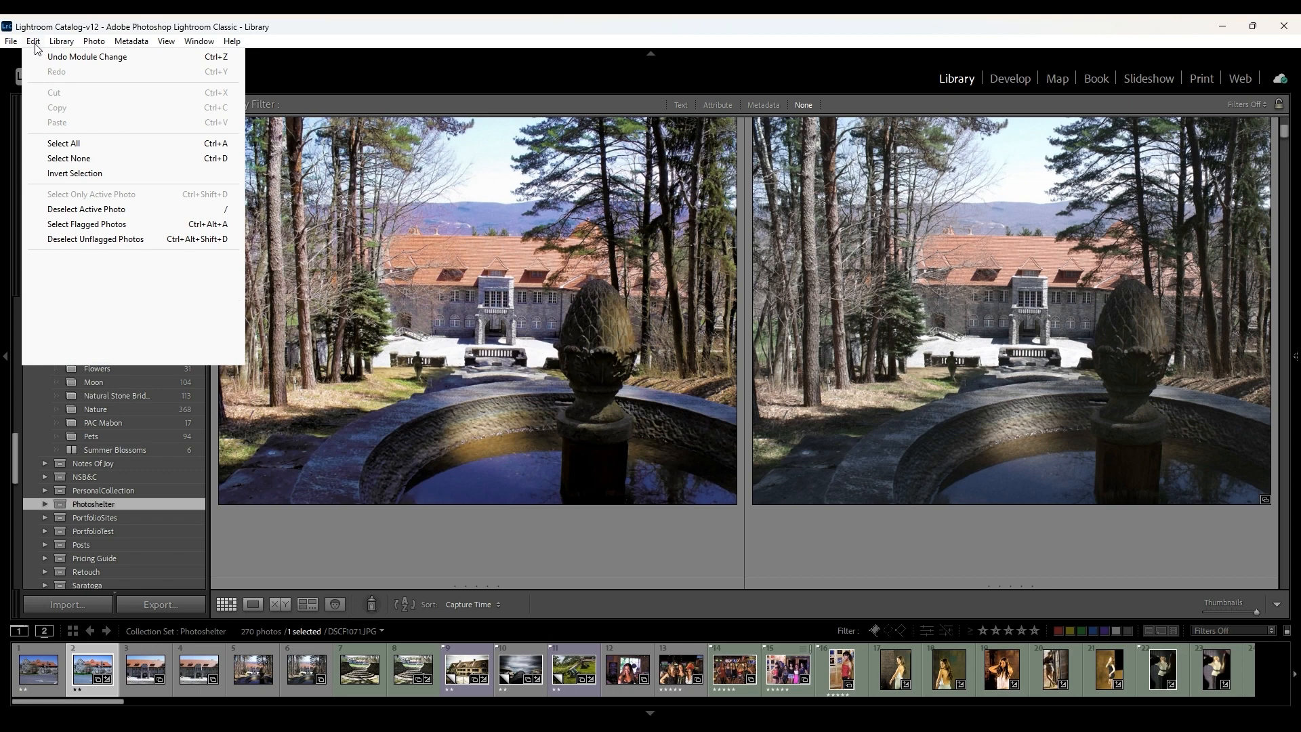
mouse_move(19, 49)
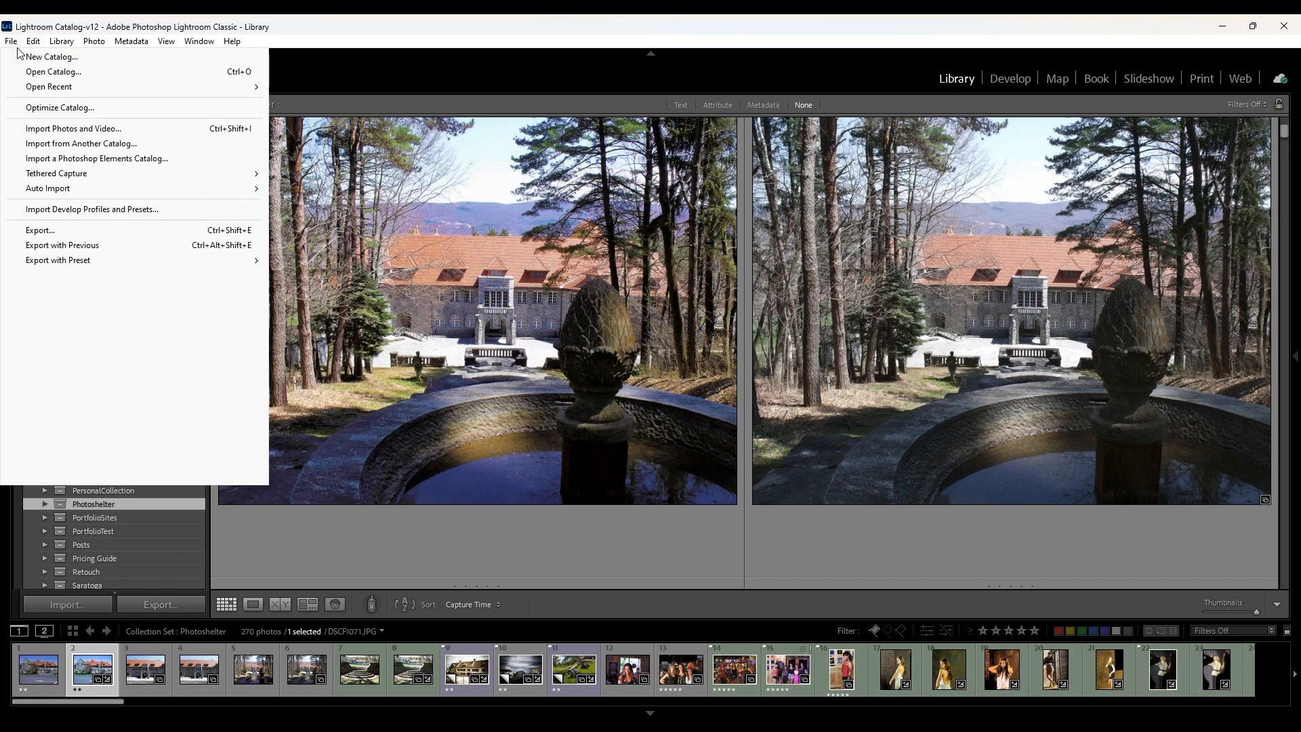
click(37, 319)
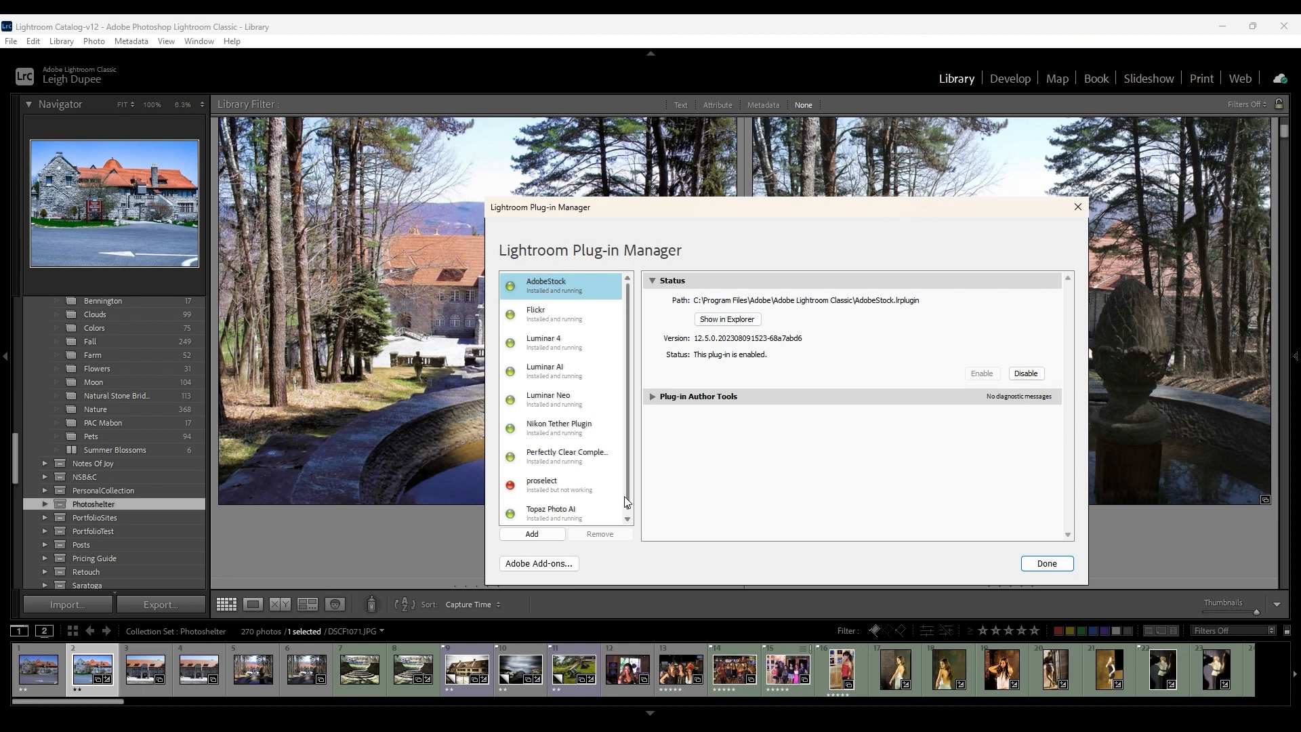
click(628, 519)
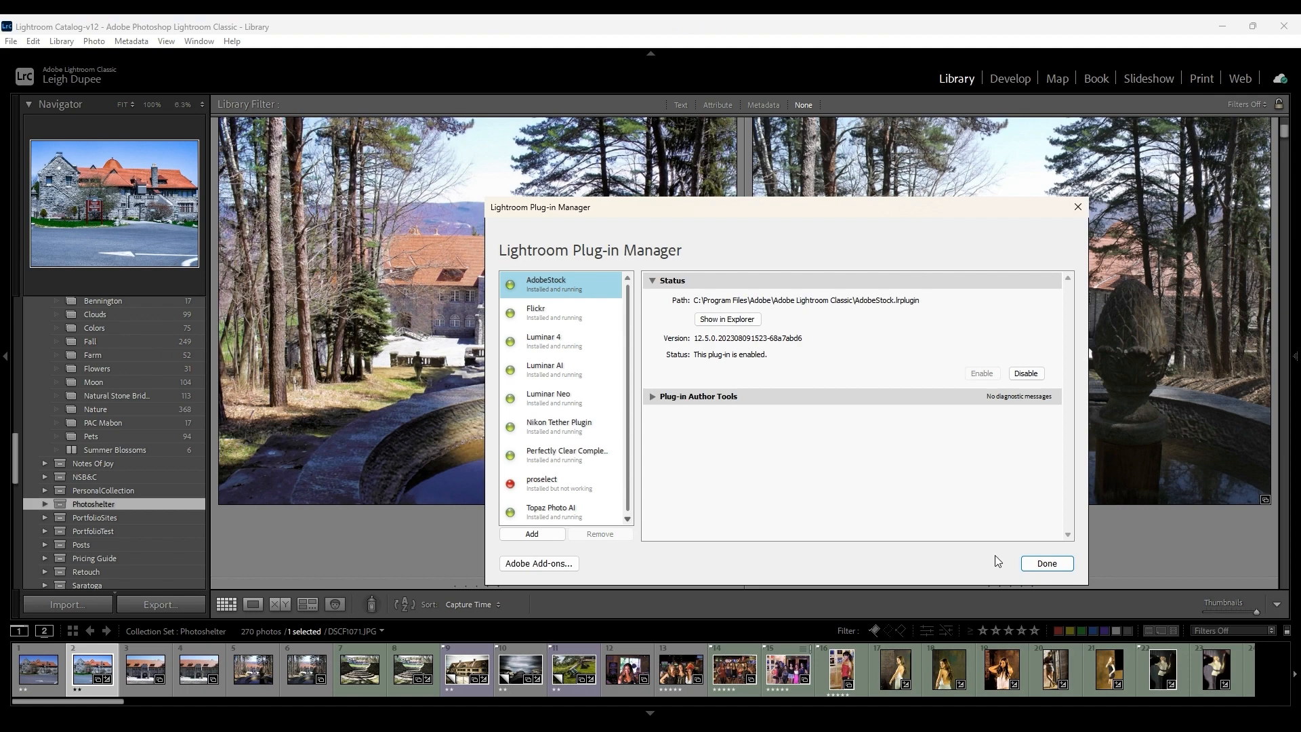
click(1056, 566)
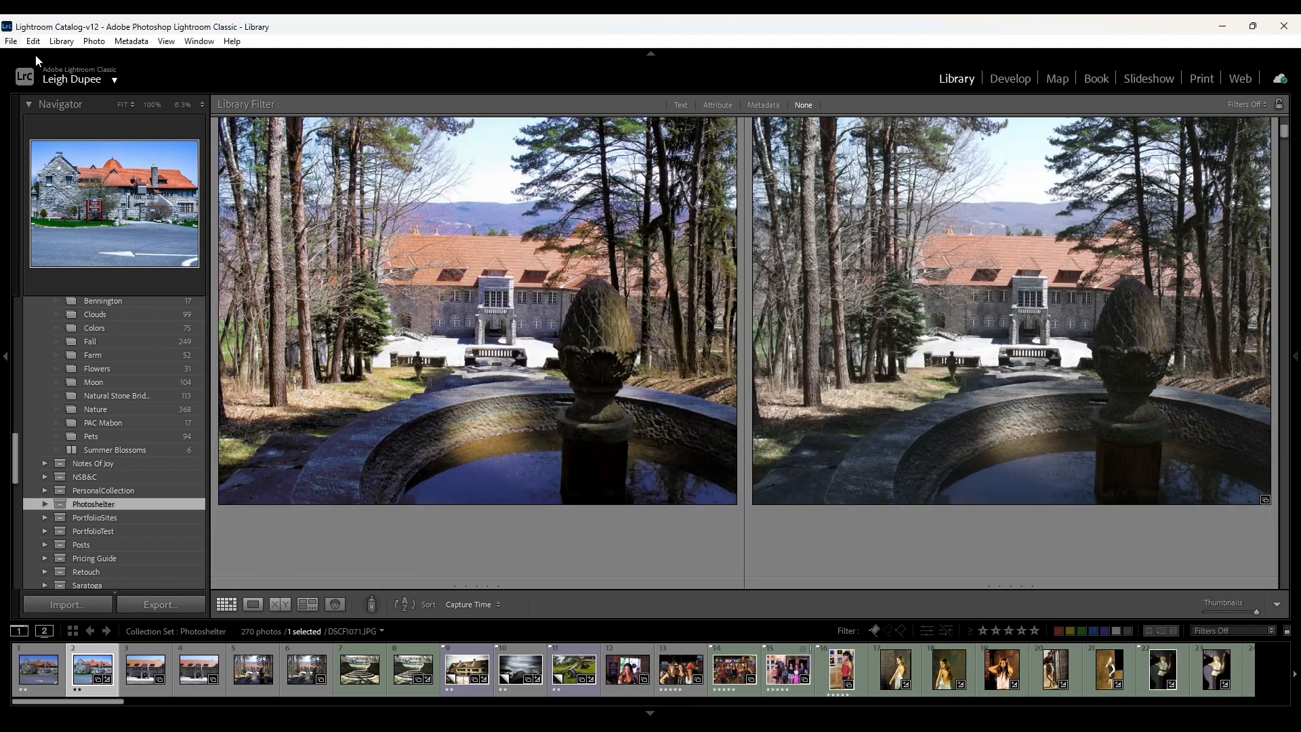
- View the available plug-in extras, such as the Luminar and Topaz Photo AI commands
click(14, 42)
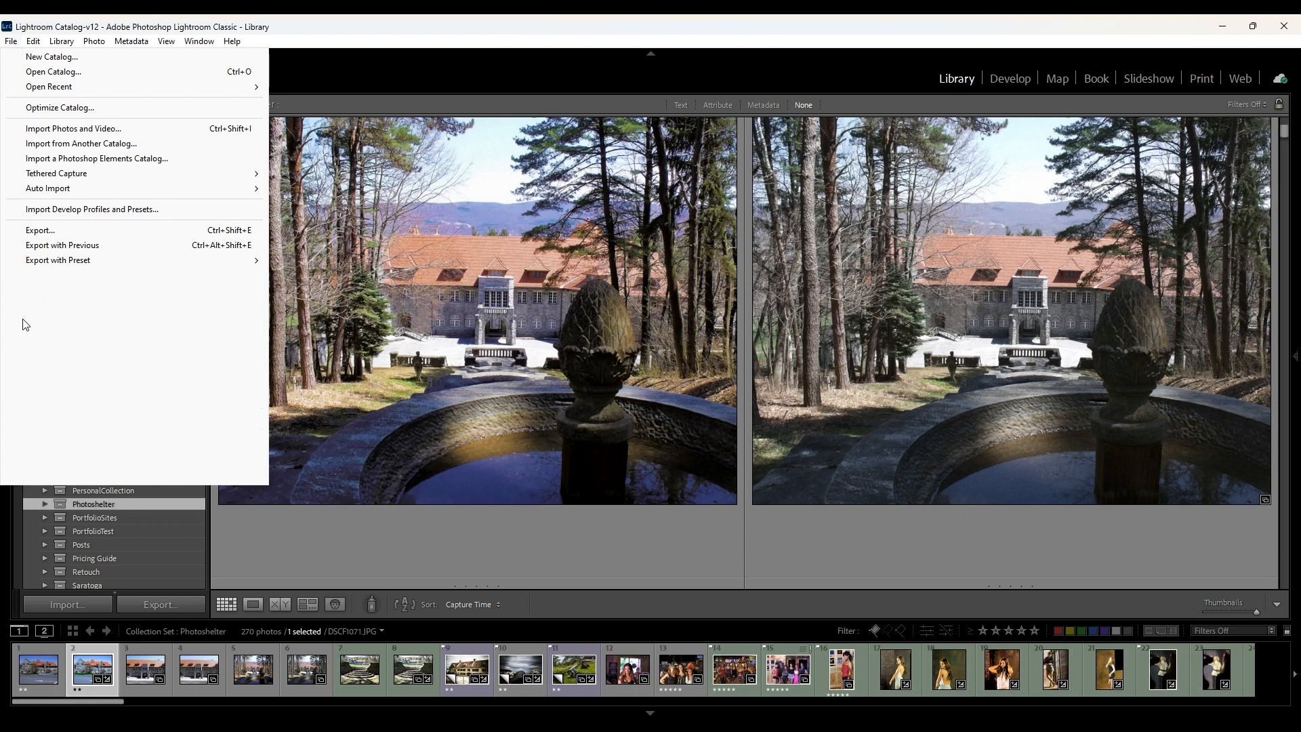
mouse_move(27, 337)
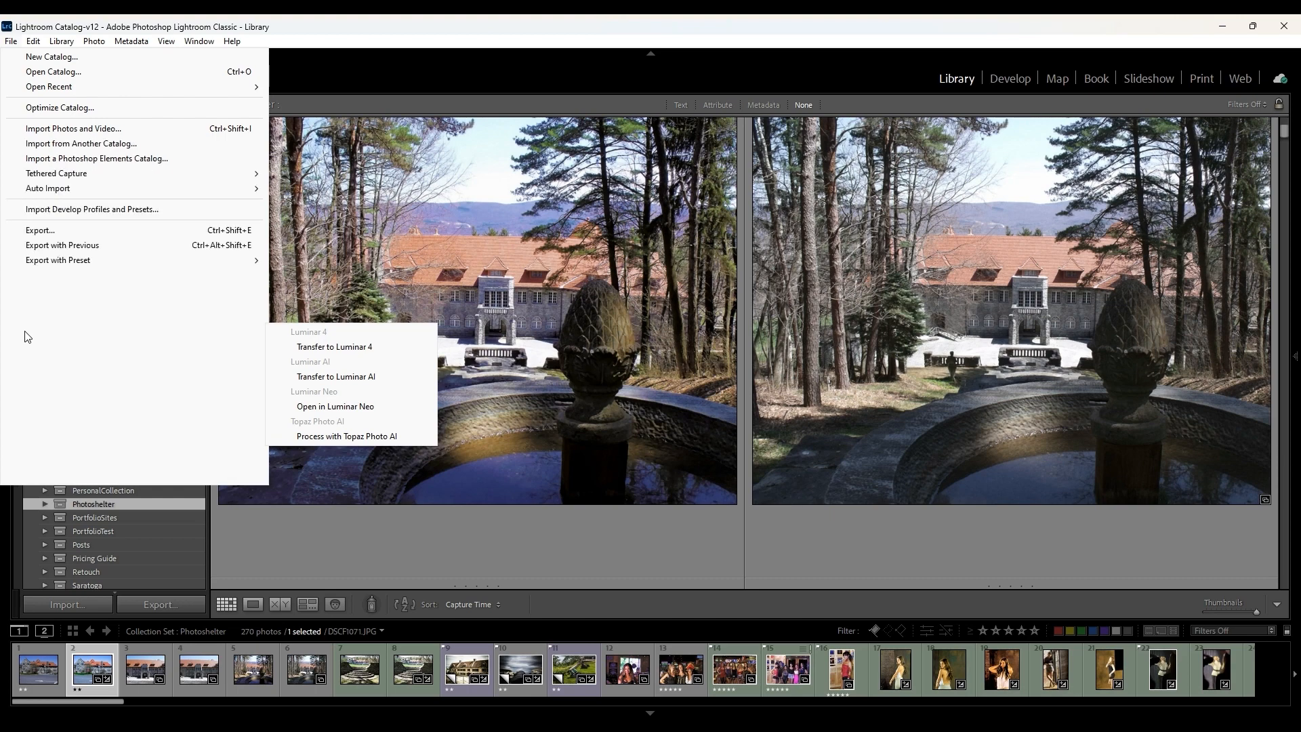
click(386, 288)
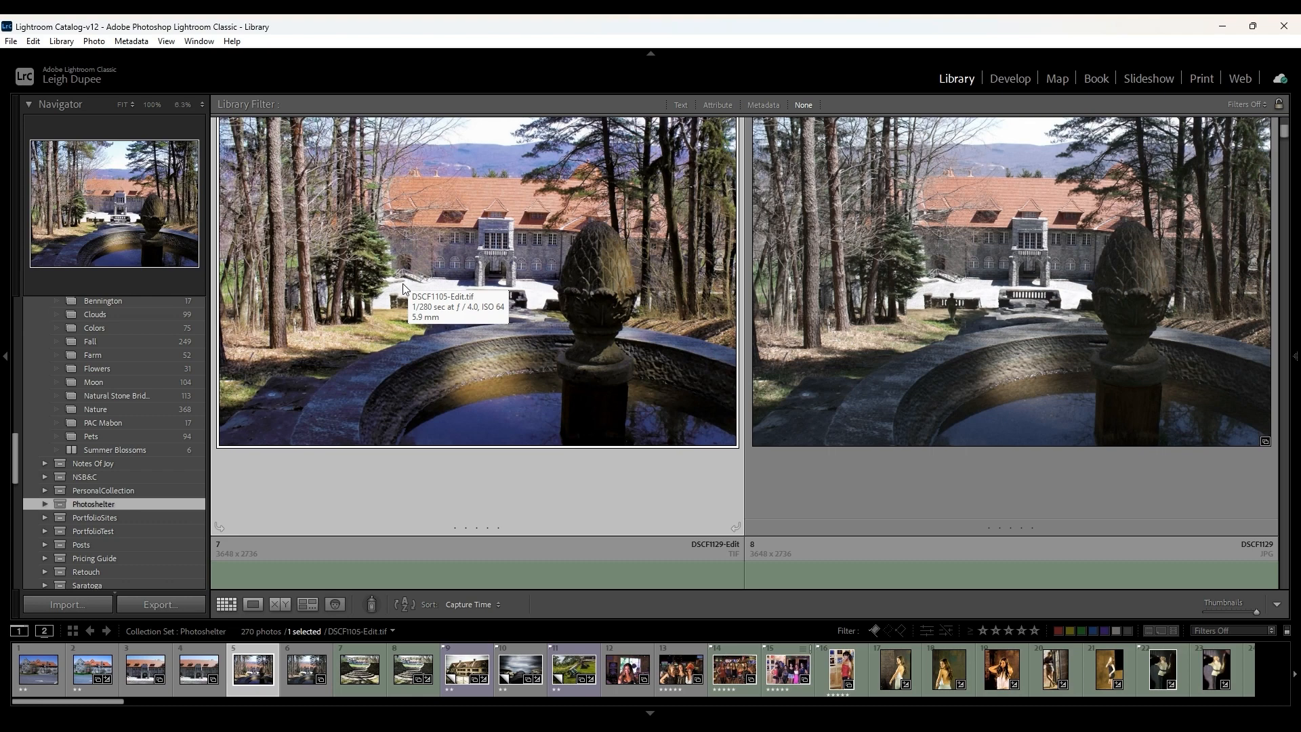
- Look over the catalog's folder sources and the external editors offered for the edited fountain photo DSCF1105-Edit
scroll(151, 436, up, 10)
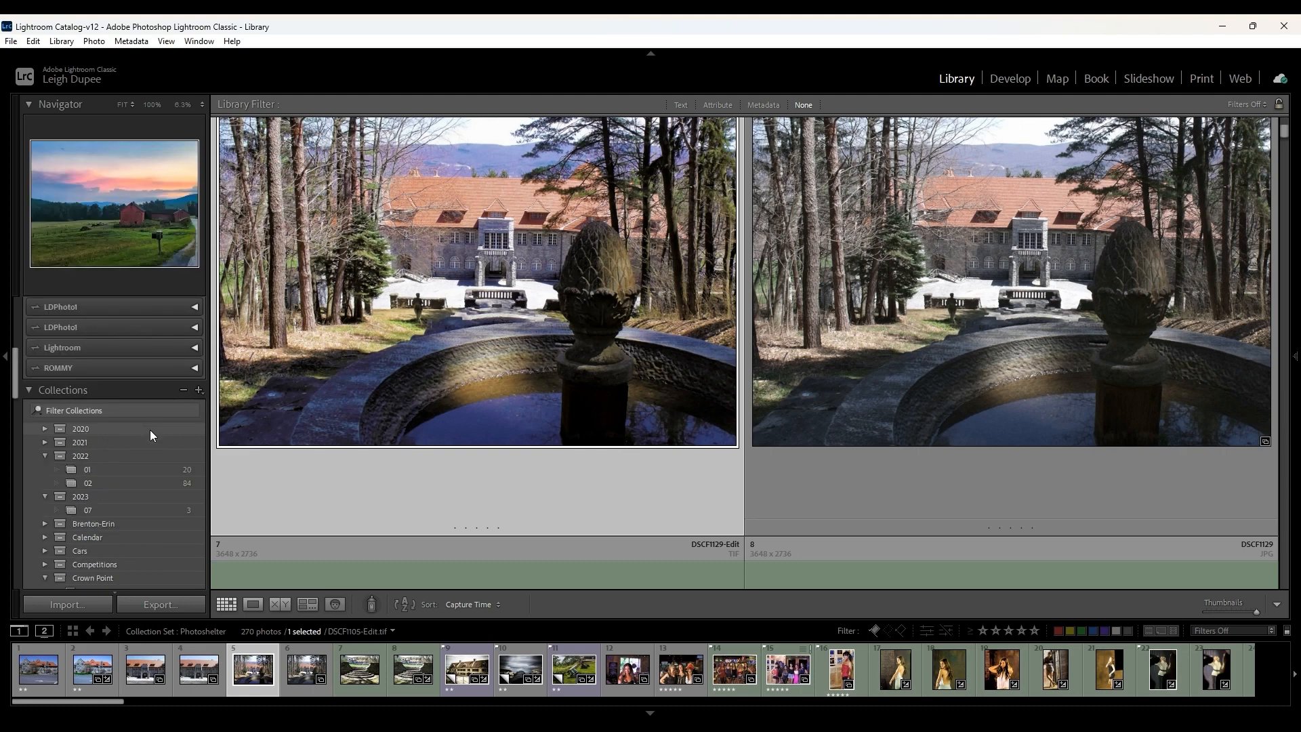
scroll(149, 429, up, 4)
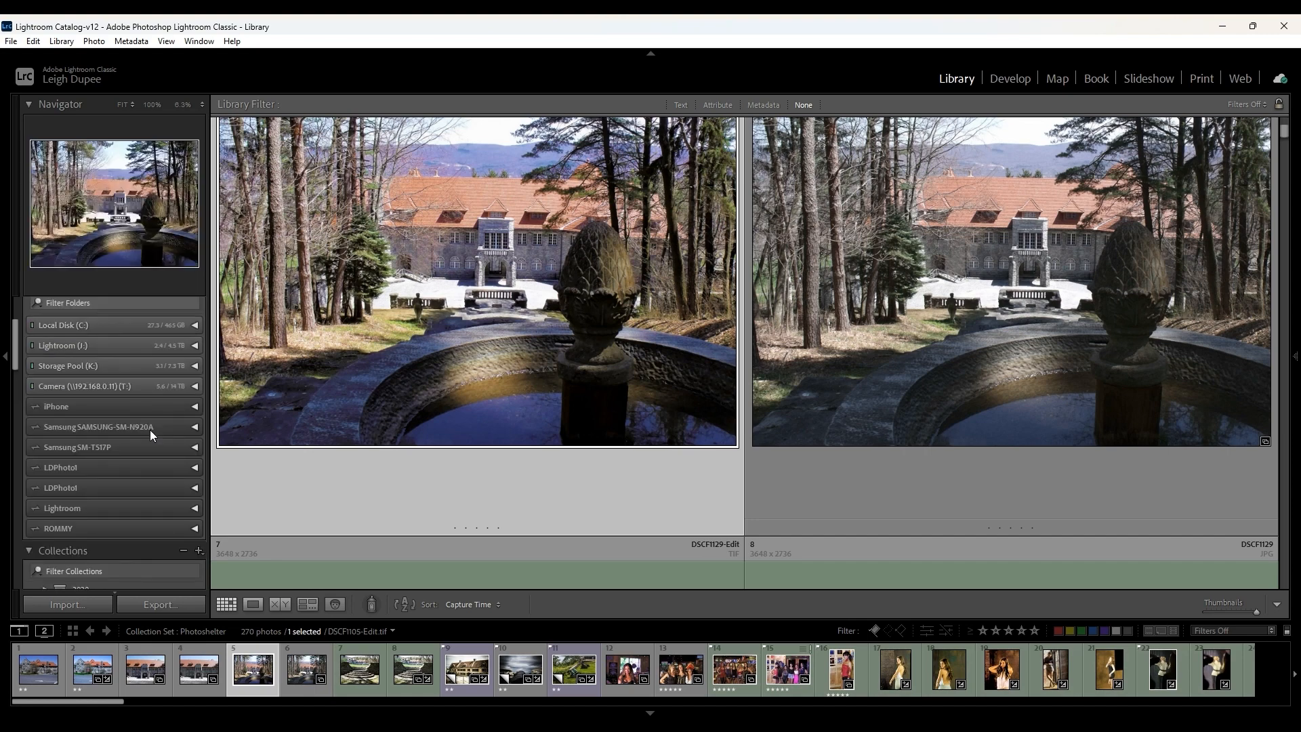
right_click(397, 359)
mouse_move(440, 400)
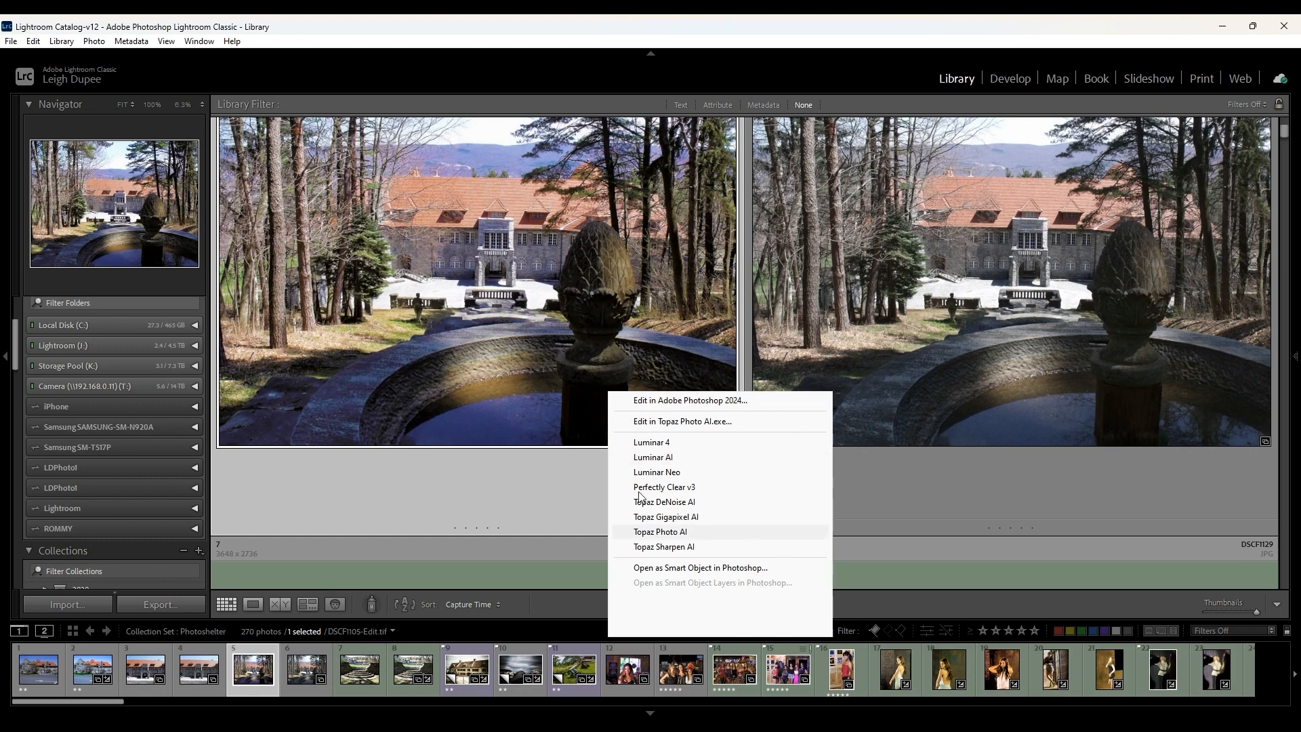
click(637, 553)
click(638, 550)
click(637, 554)
click(637, 550)
click(637, 550)
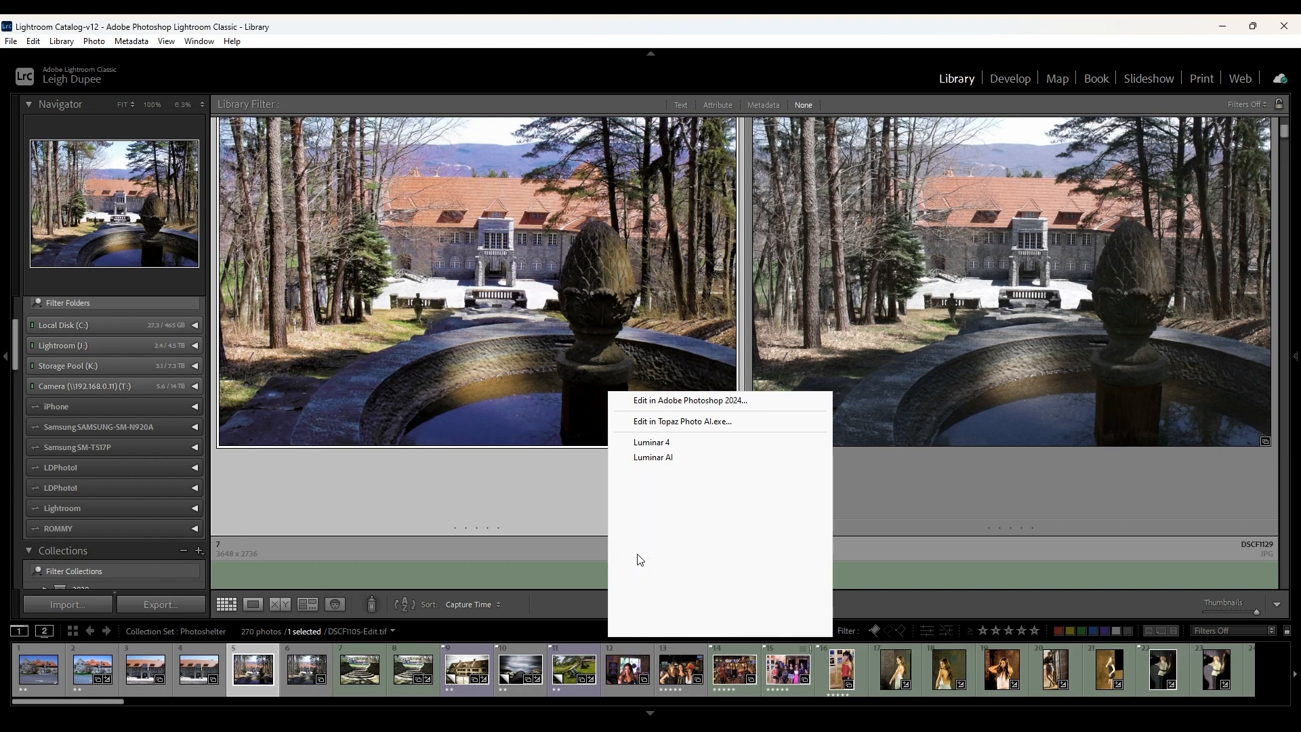